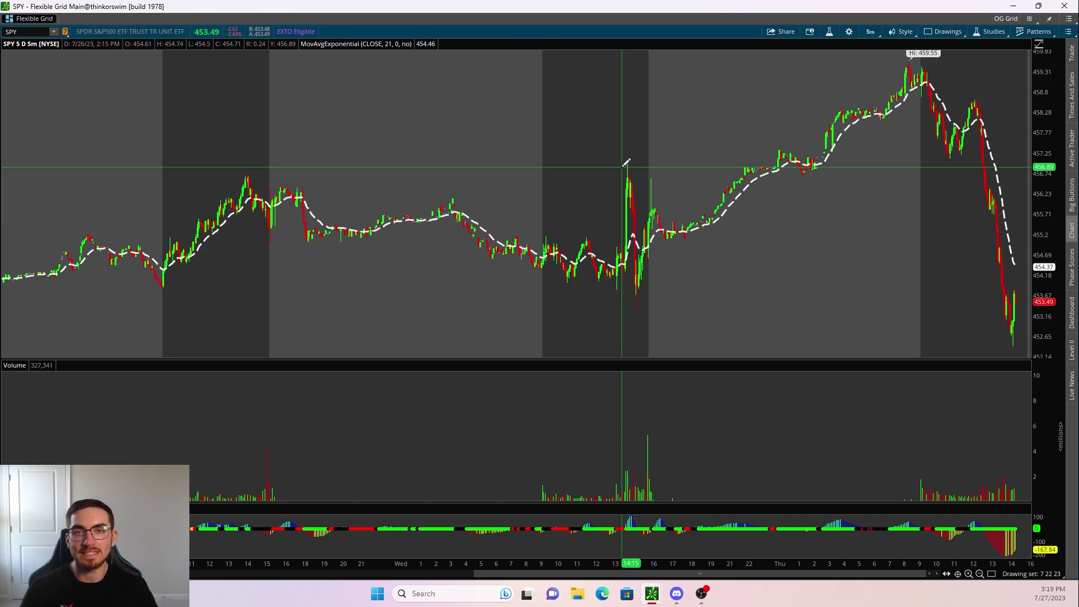
Change the SPY chart from 5 D : 5m to 20 D : 1h with the Ctrl+2 hotkey
key(ctrl+2)
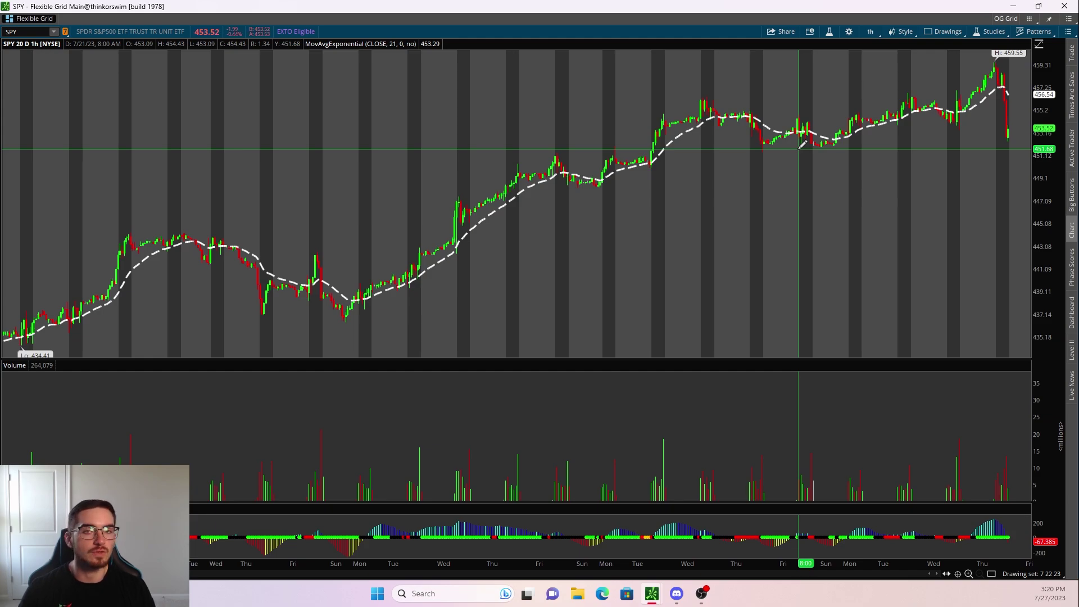
Draw a Fibonacci retracement from Monday's low to Wednesday's 14:00 high, then switch to Discord
scroll(801, 145, up, 5)
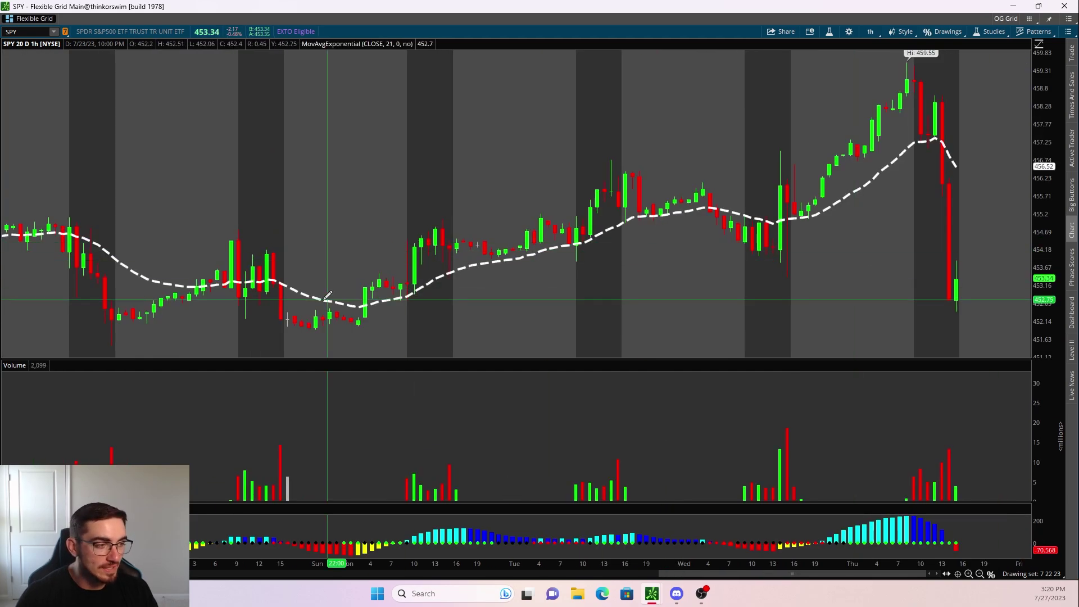
click(112, 345)
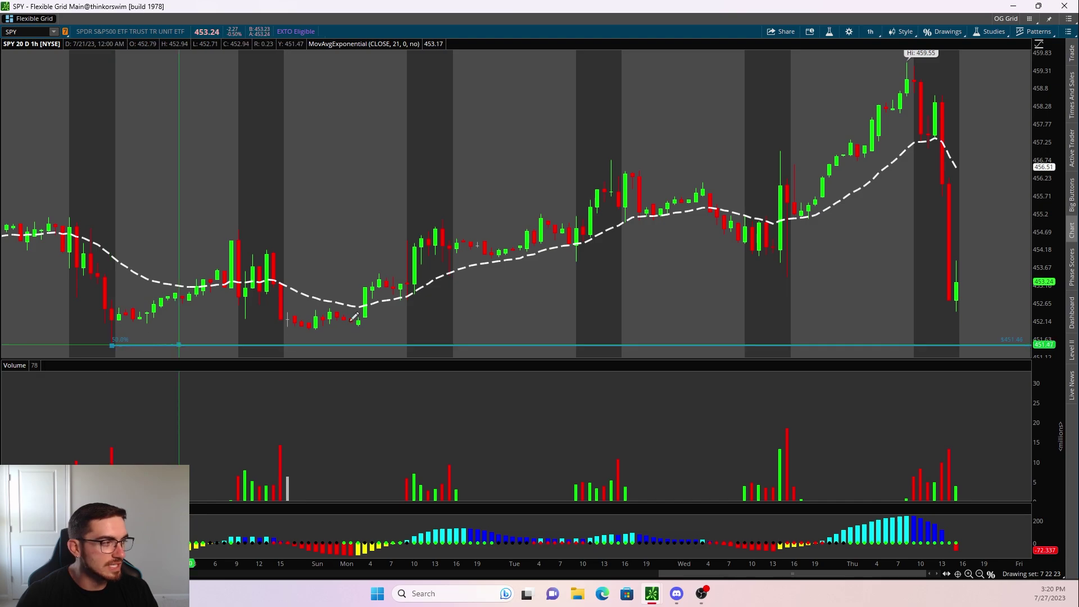
click(782, 150)
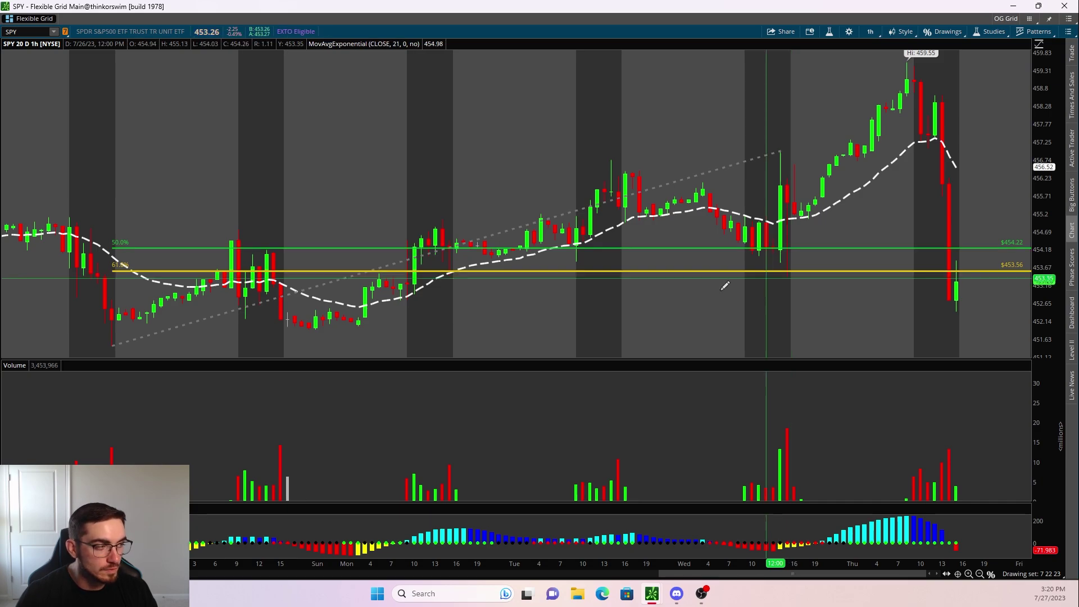
key(alt+Tab)
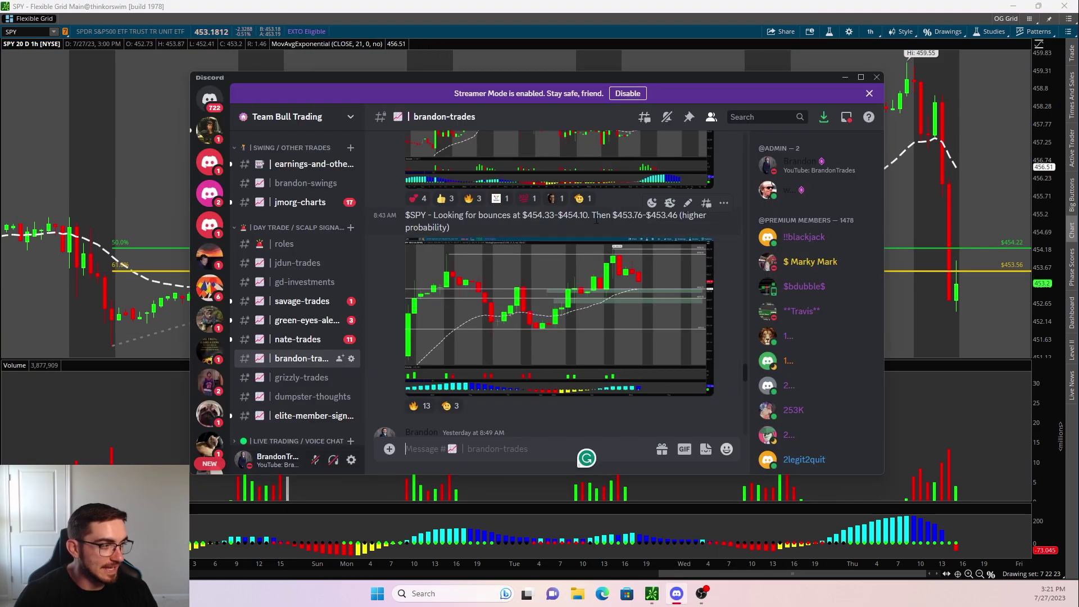
Highlight the SPY bounce ranges 454.33–454.10 and 453.76–453.46, then drag Discord off-screen
drag(435, 215, 577, 219)
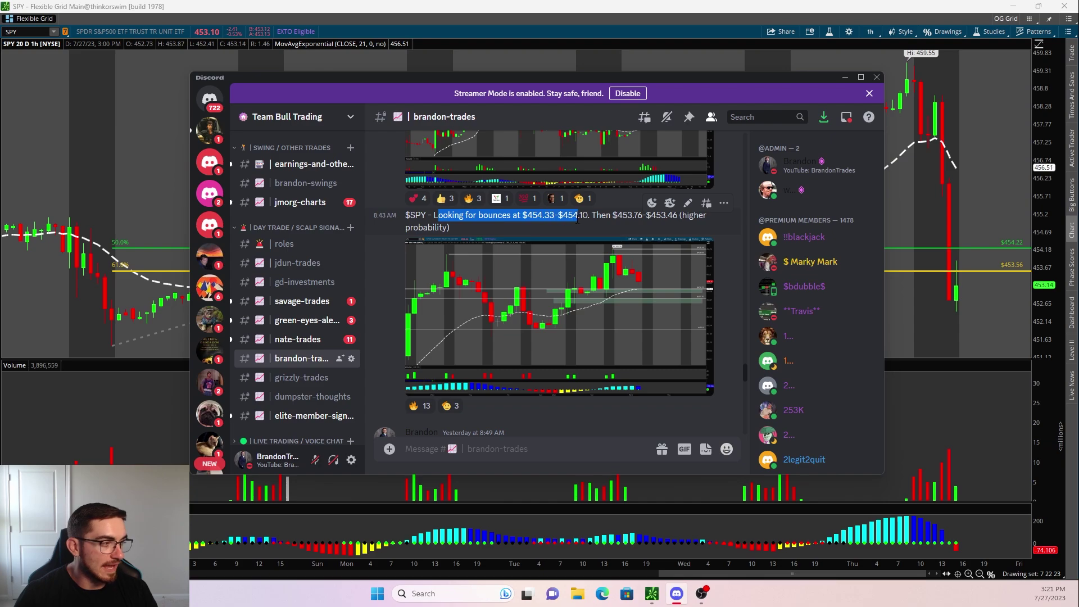
click(581, 222)
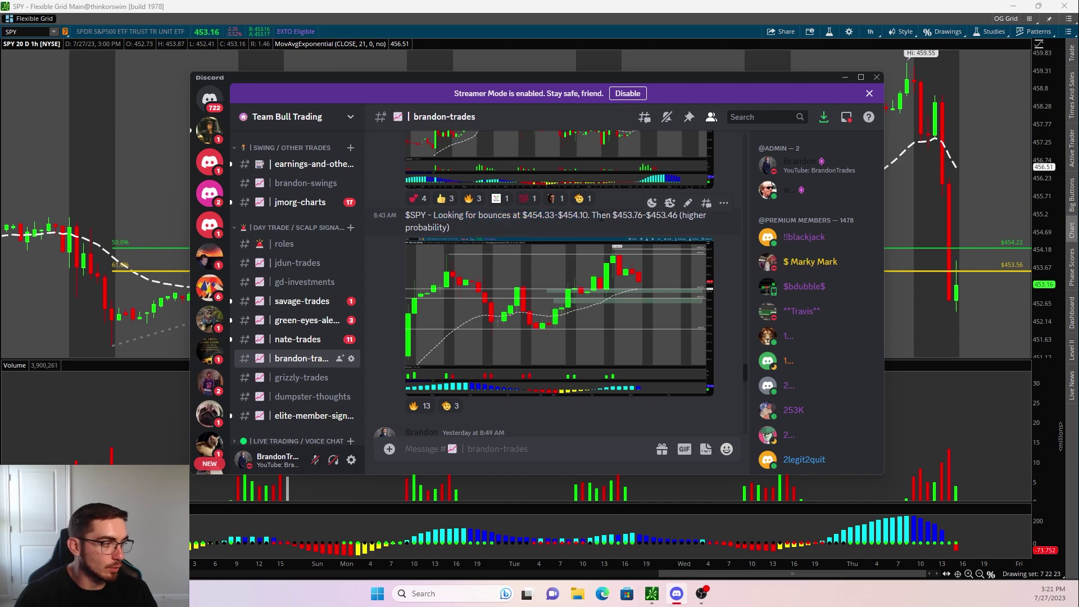
drag(627, 222, 659, 220)
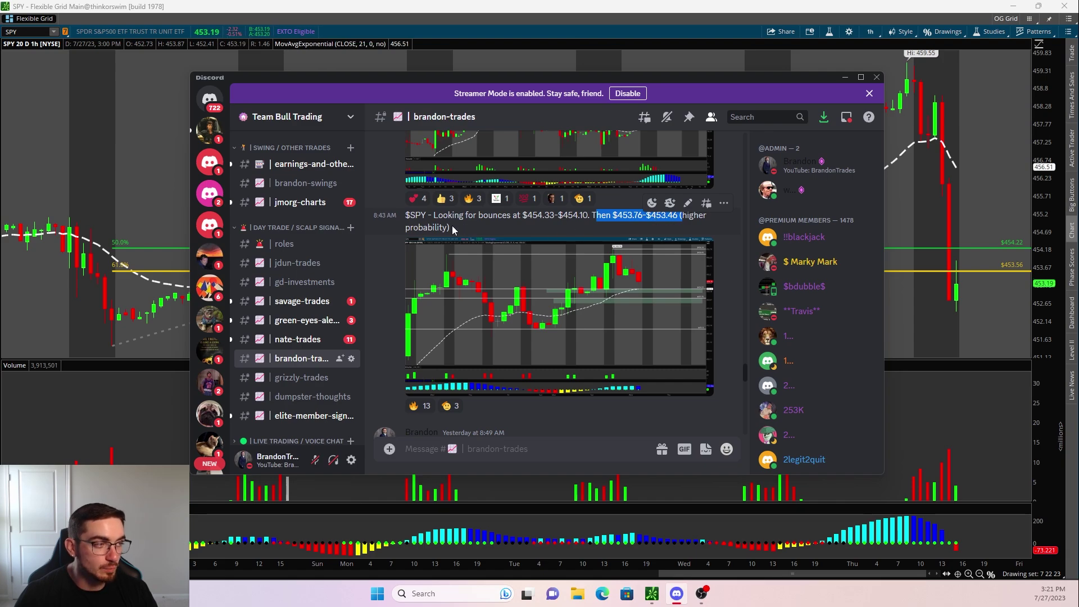
drag(564, 80, 0, 185)
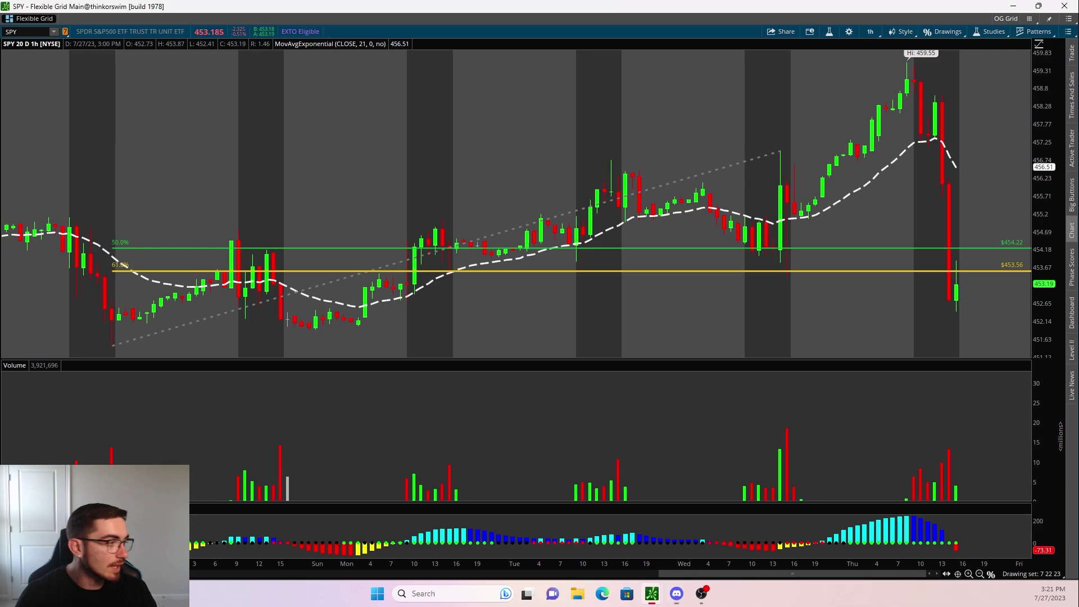
Zoom out on SPY, then zoom into the Wednesday–Thursday bars around 454.22 and 453.56
scroll(239, 344, up, 3)
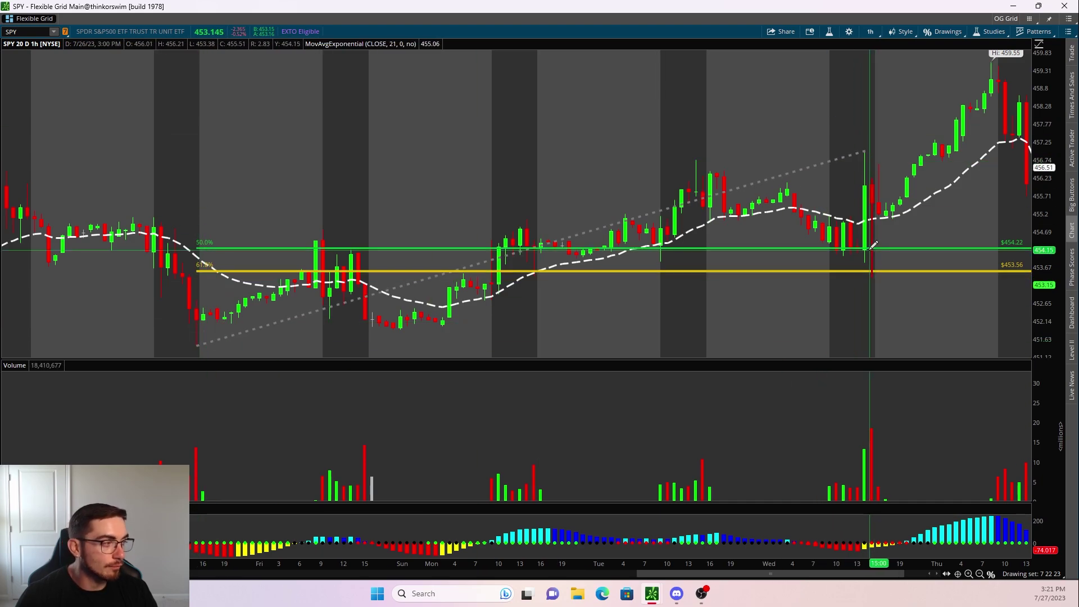
scroll(898, 141, down, 3)
scroll(897, 141, down, 3)
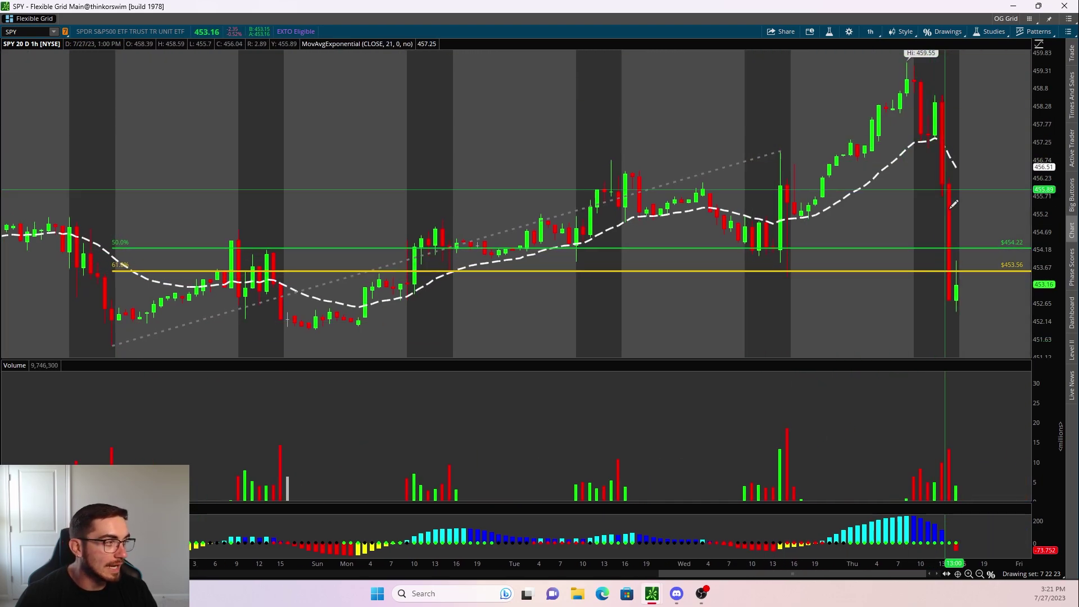
scroll(747, 197, up, 3)
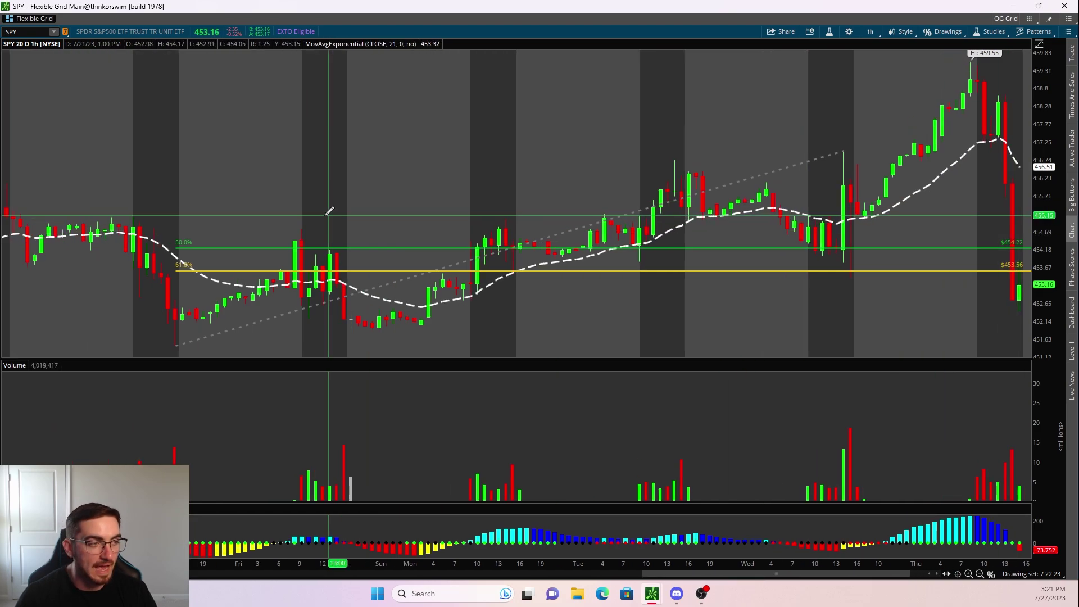
click(980, 574)
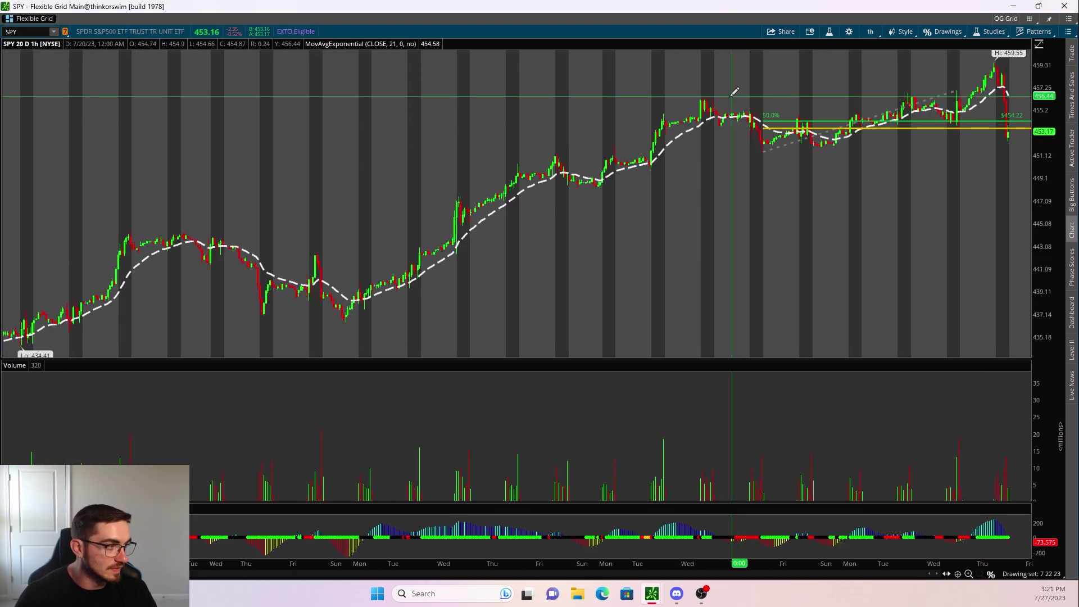
drag(959, 148, 614, 148)
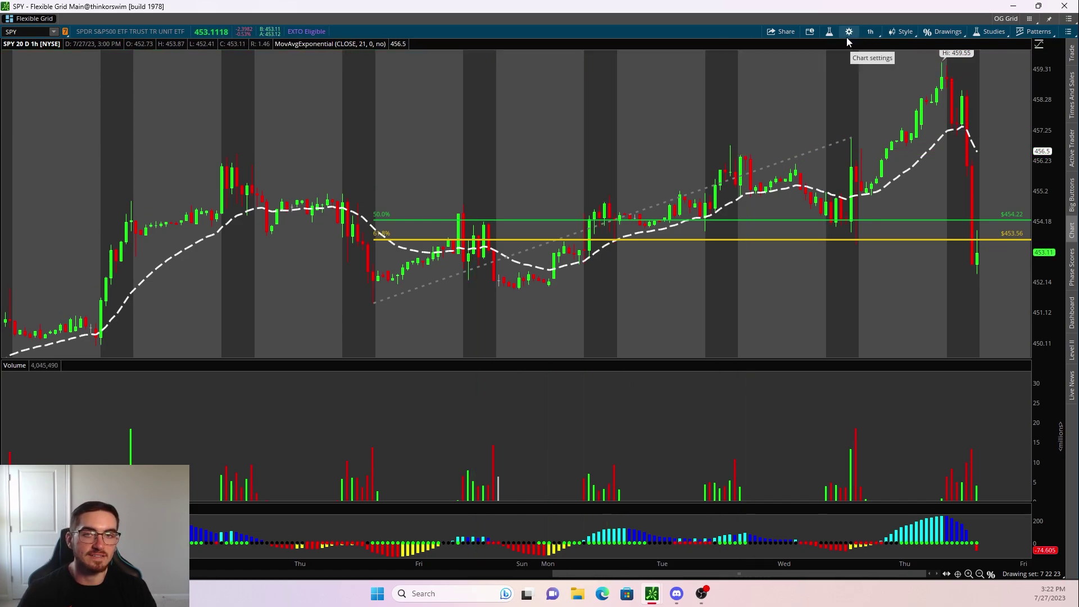
Set SPY to 1 D : 2m and zoom into the session near the 454.22 and 453.56 levels
mouse_move(842, 39)
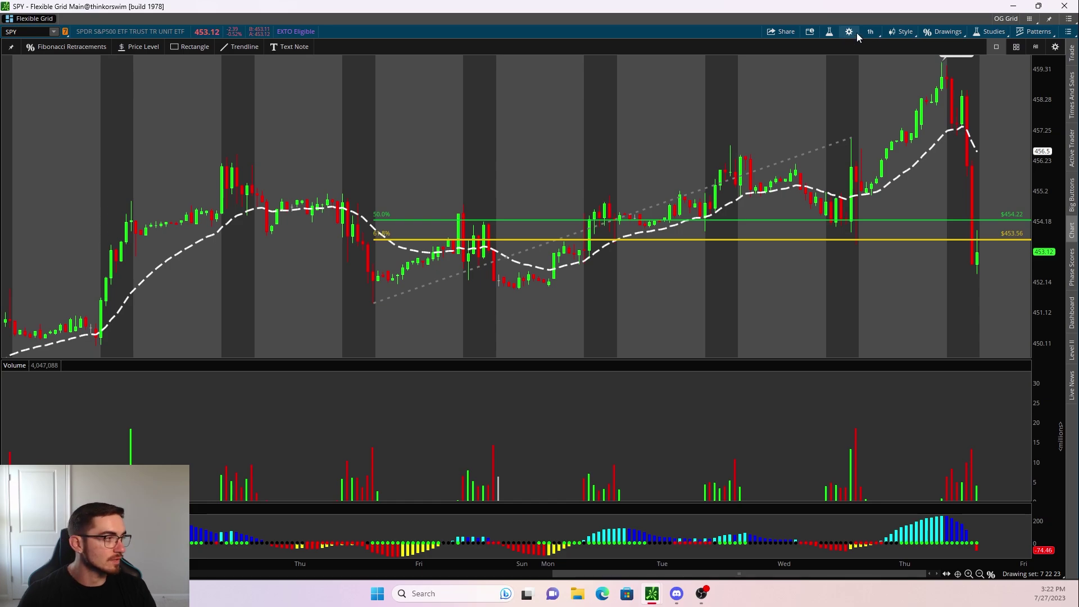
click(863, 31)
click(849, 92)
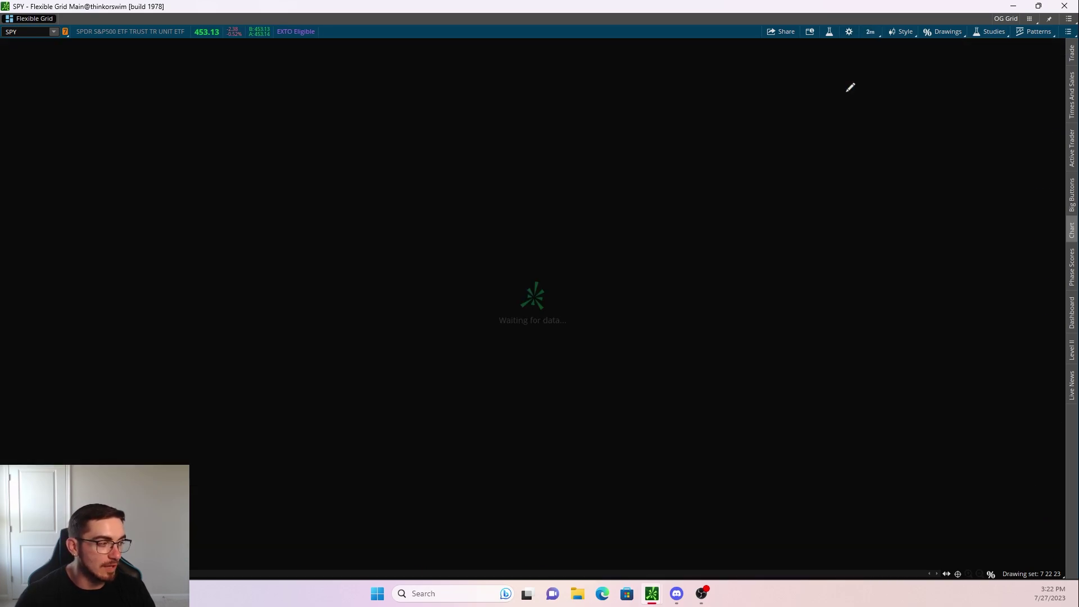
drag(287, 276, 453, 272)
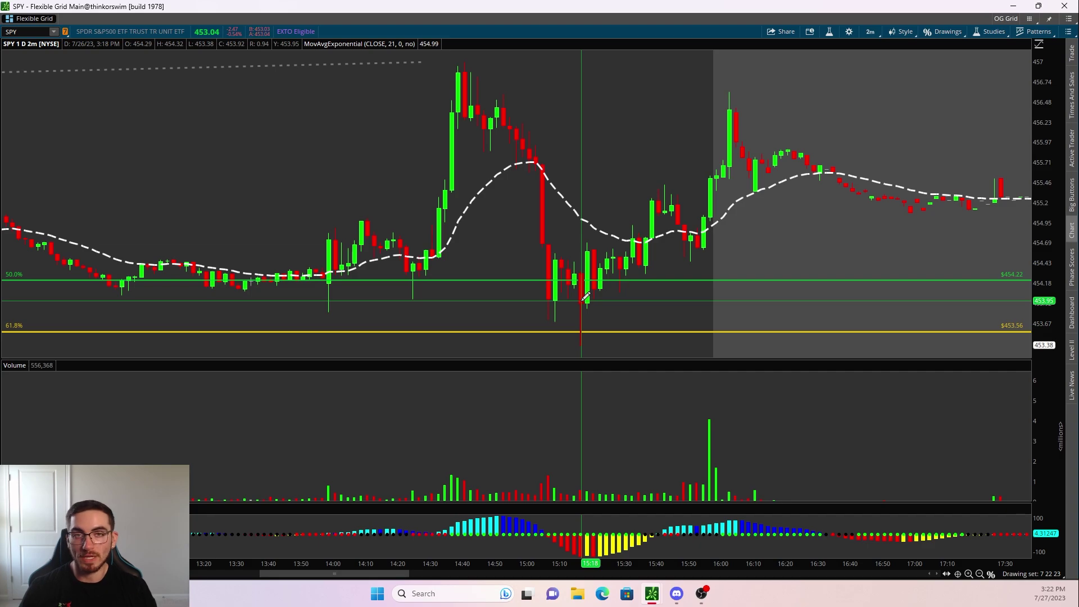
Load QQQ, set the 20 D : 1h timeframe, and zoom into the last week of candles
text(QQQ)
key(Return)
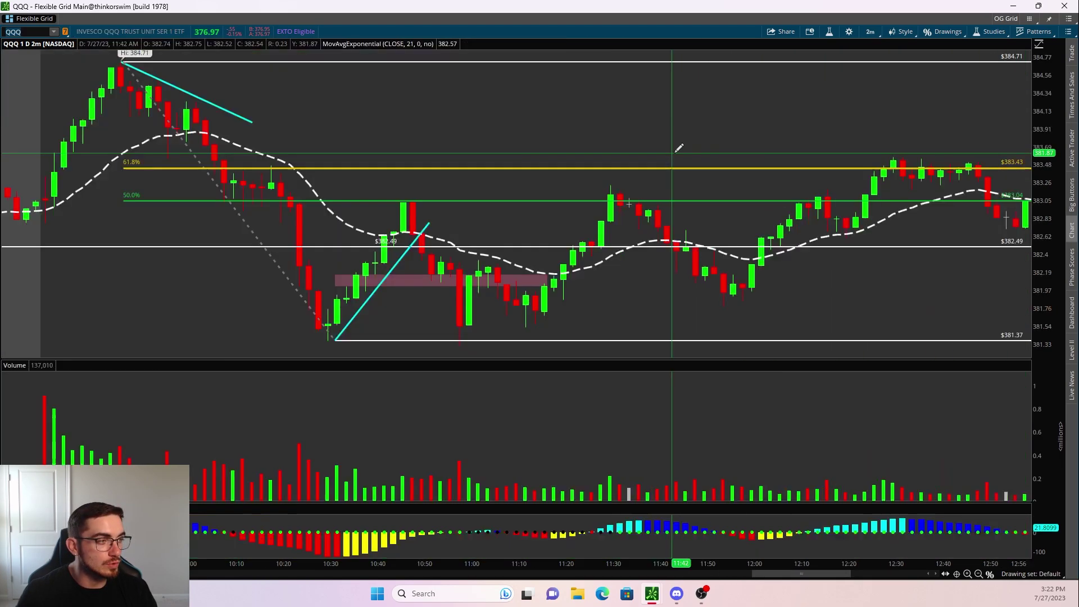
click(870, 31)
click(855, 95)
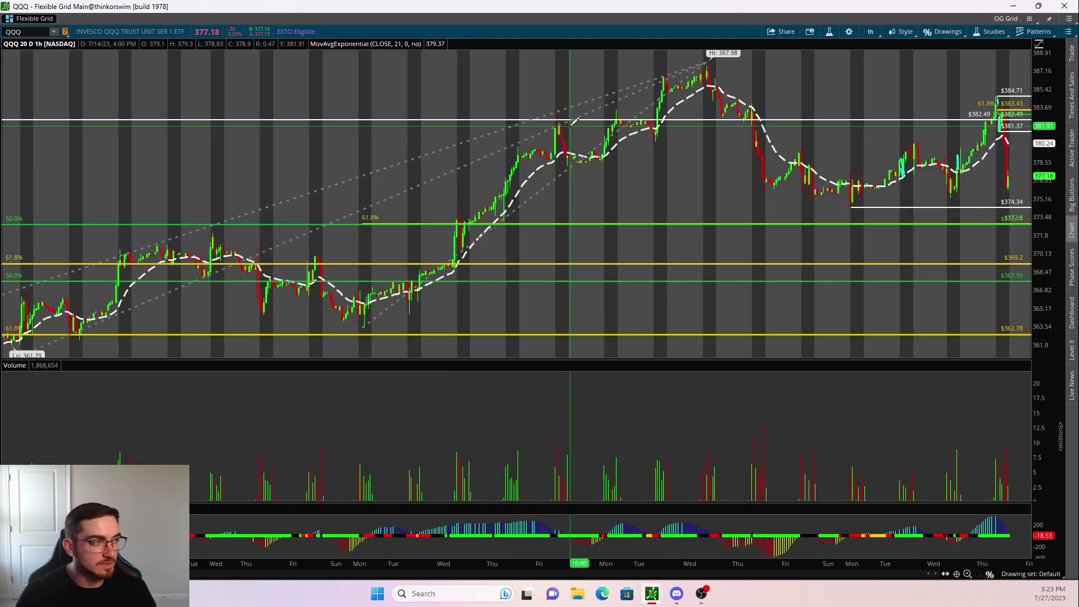
mouse_move(567, 107)
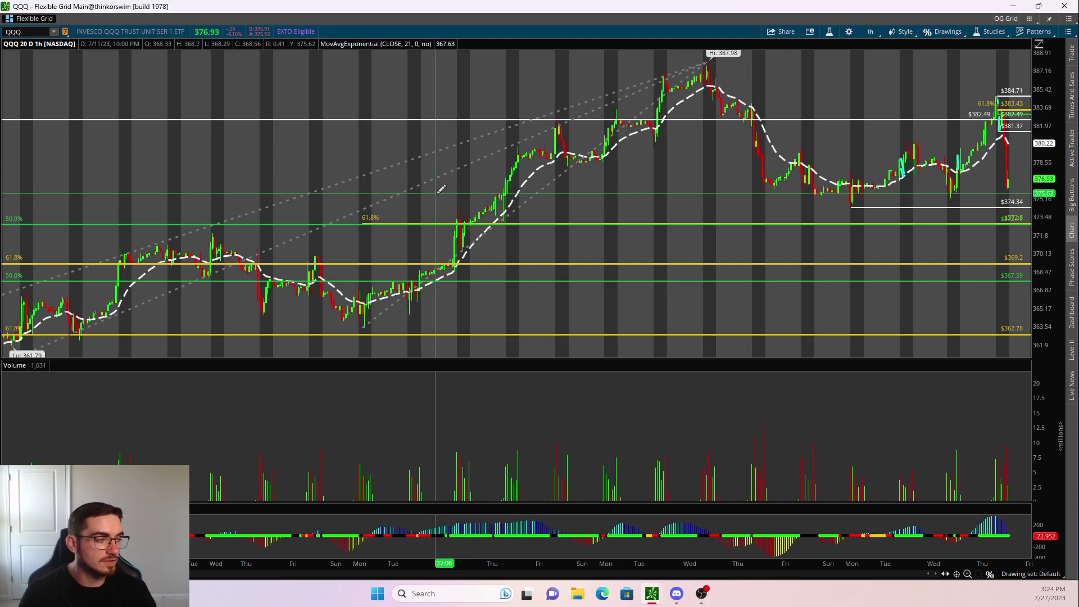
drag(773, 128, 983, 126)
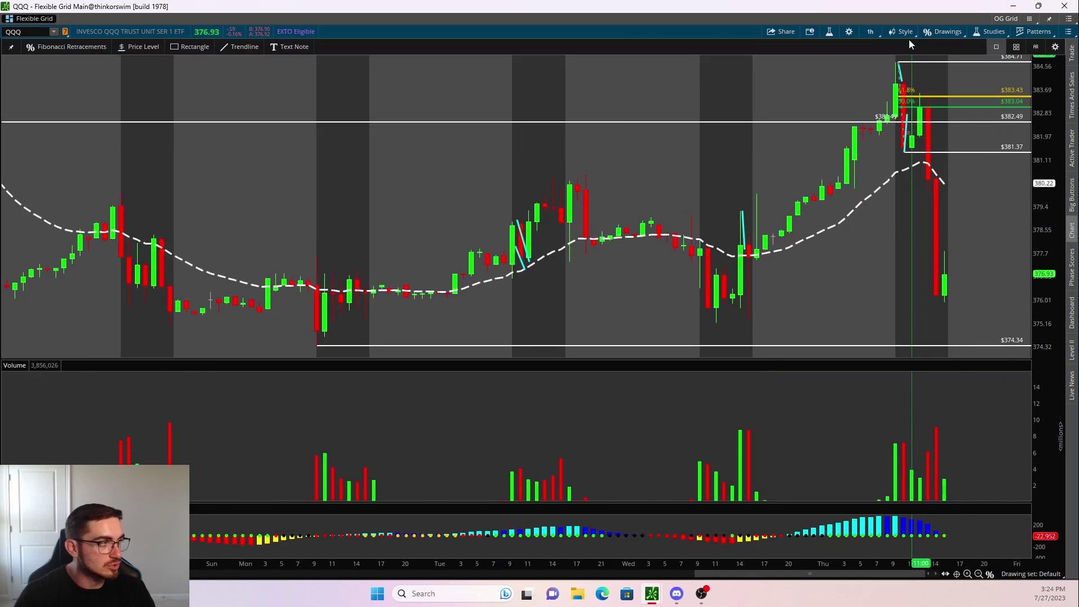
click(870, 31)
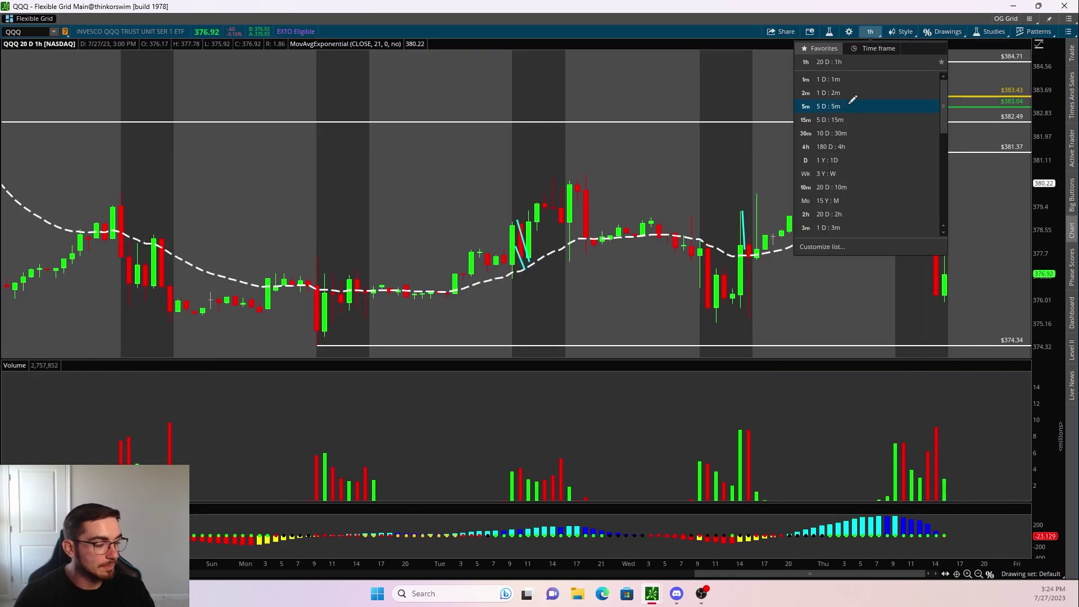
click(847, 106)
drag(909, 128, 1067, 129)
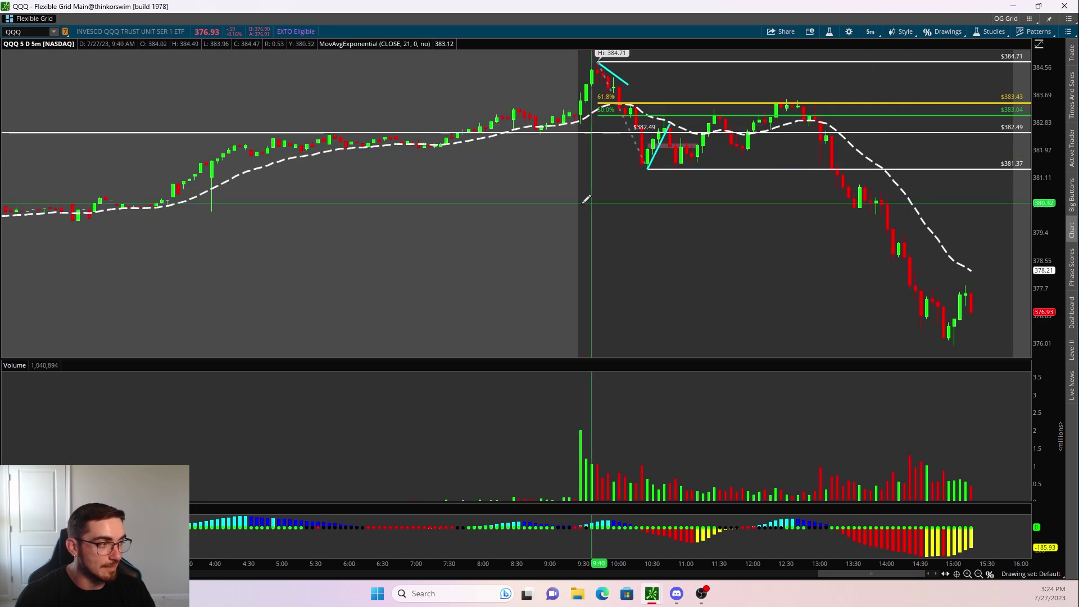
drag(585, 200, 736, 200)
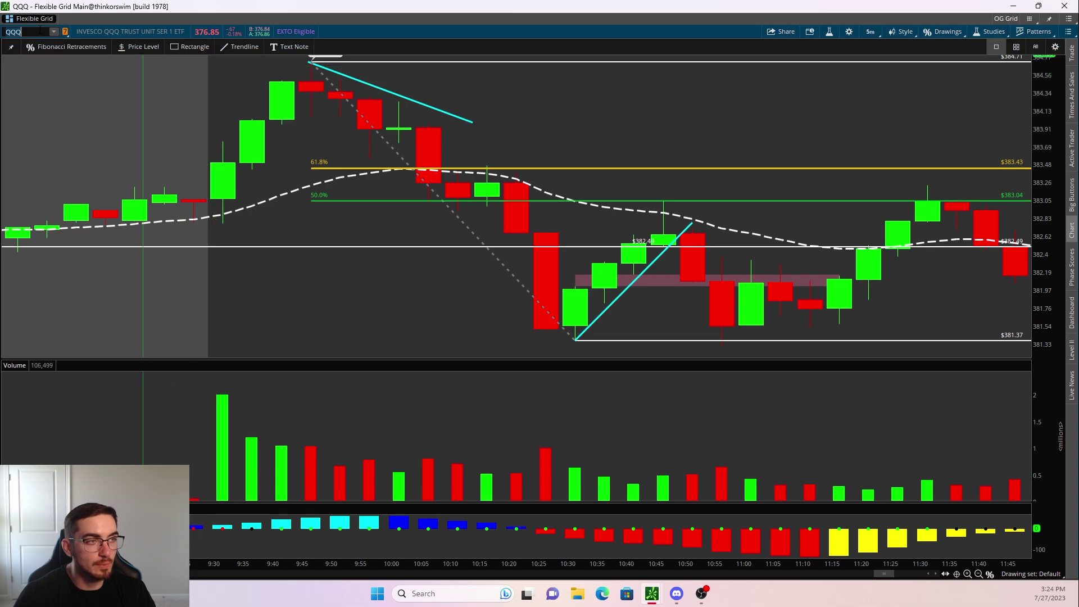
click(22, 32)
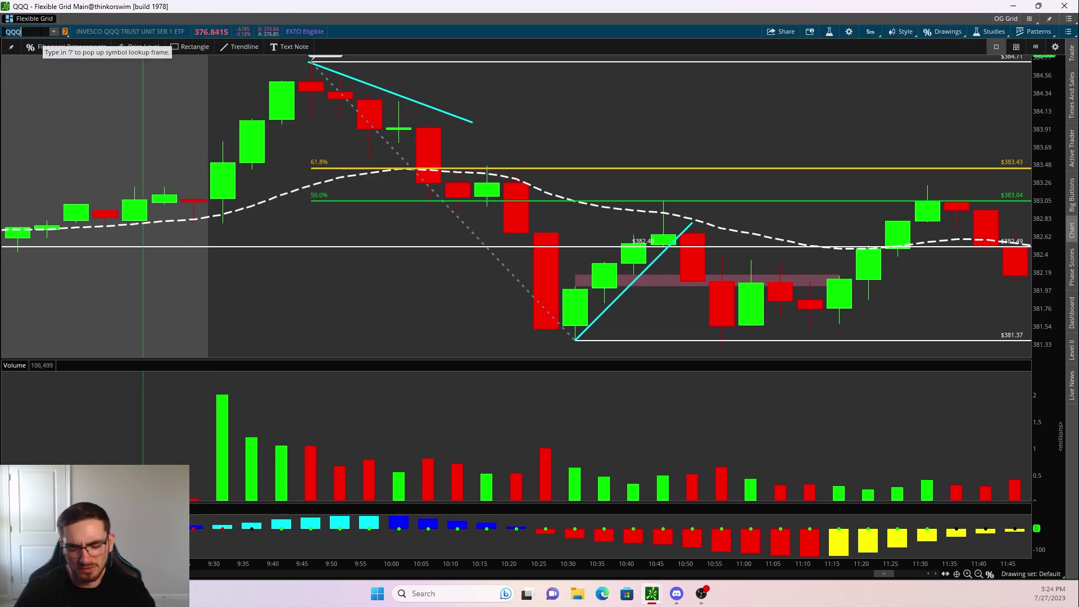
Load UPST on 1 D : 1m, zoom into 9:05–10:50, and draw a Fibonacci retracement from the 9:34 low
text(UPST)
key(Return)
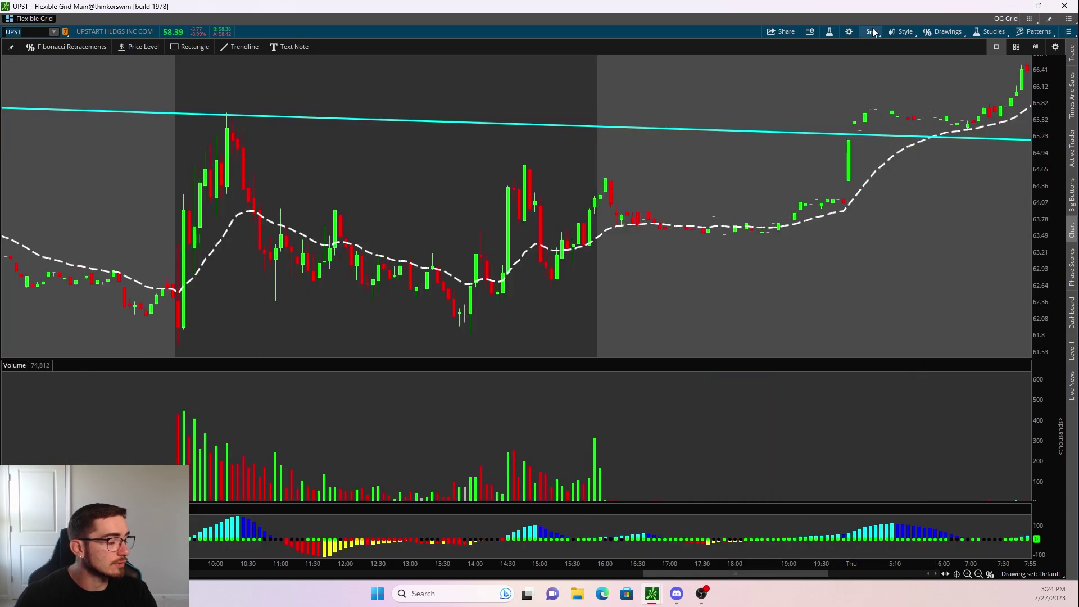
click(870, 31)
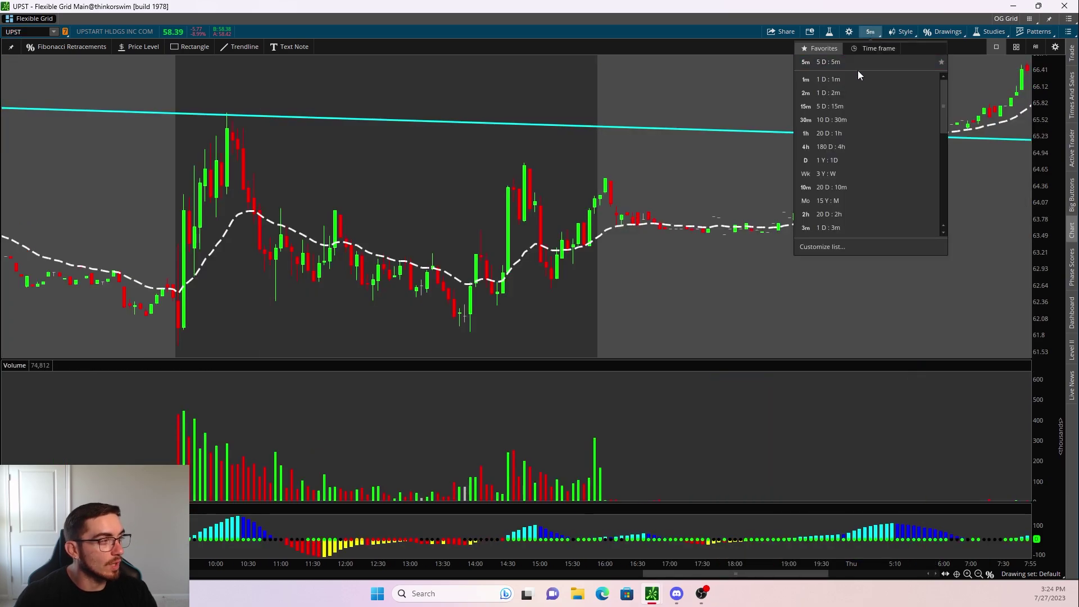
click(858, 70)
drag(72, 157, 189, 159)
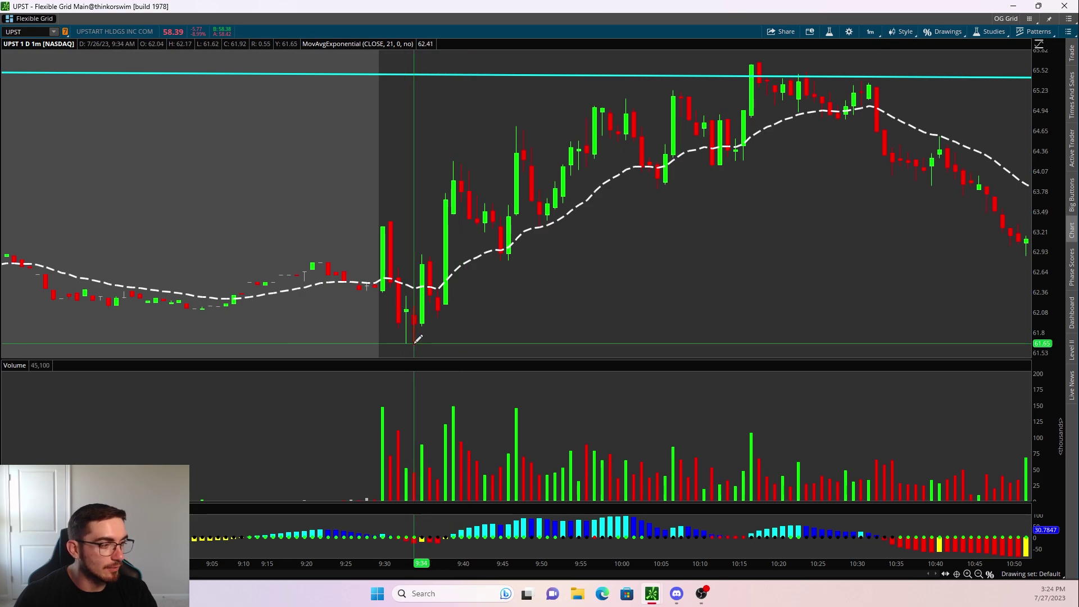
drag(417, 338, 453, 162)
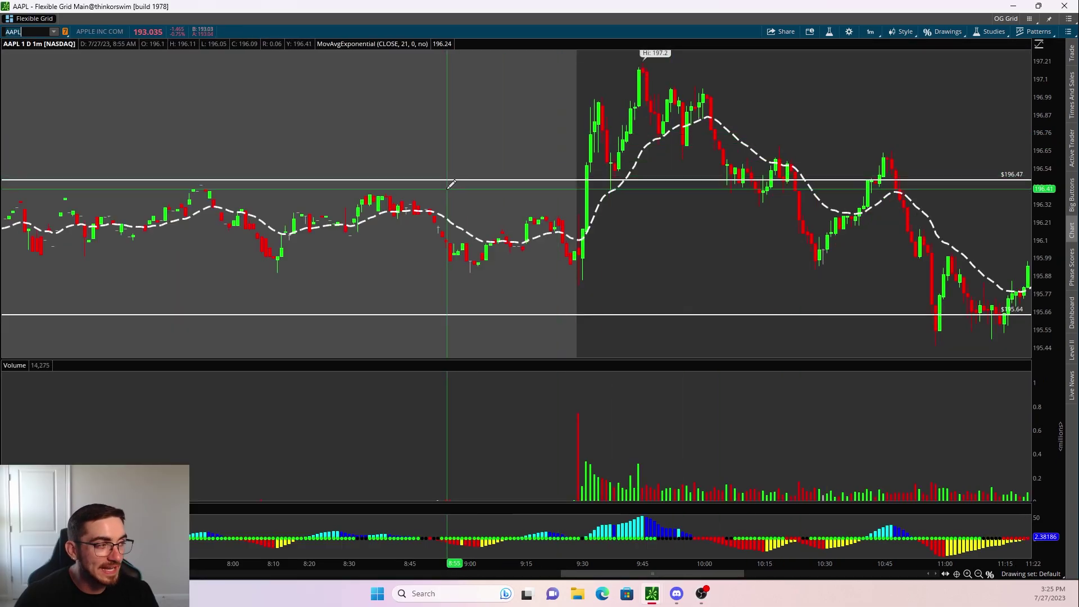
Zoom AAPL into 8:47–10:15, then switch it to the 20 D : 1h timeframe
drag(396, 183, 756, 182)
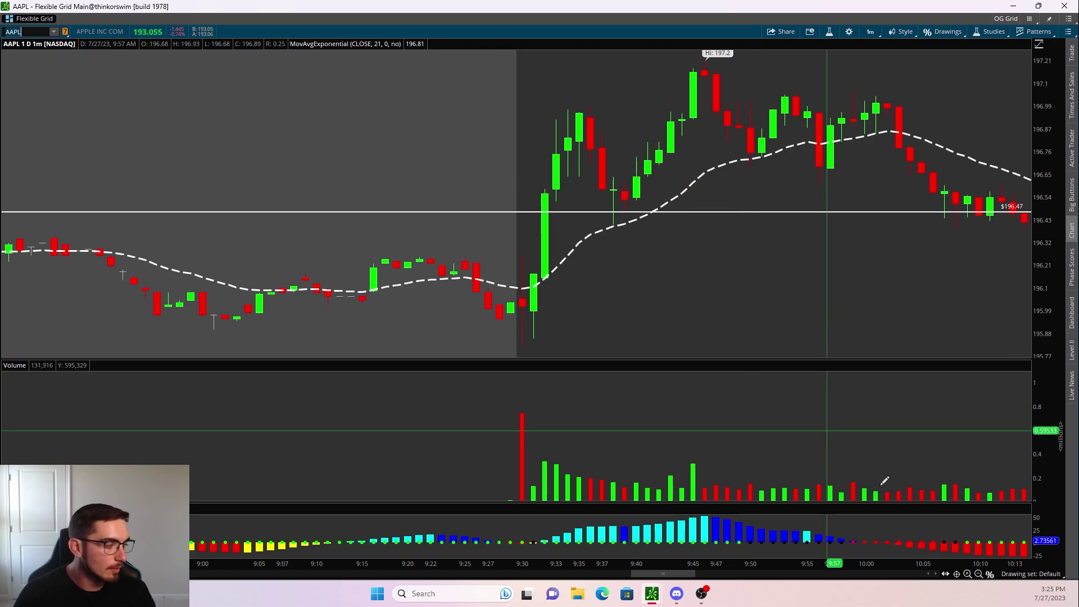
click(869, 32)
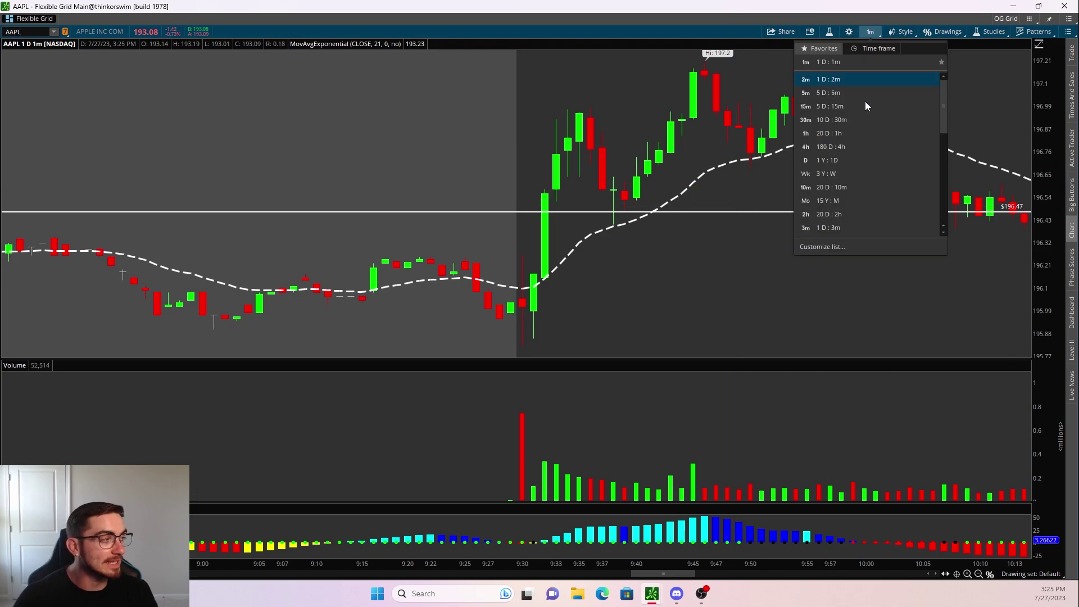
click(854, 133)
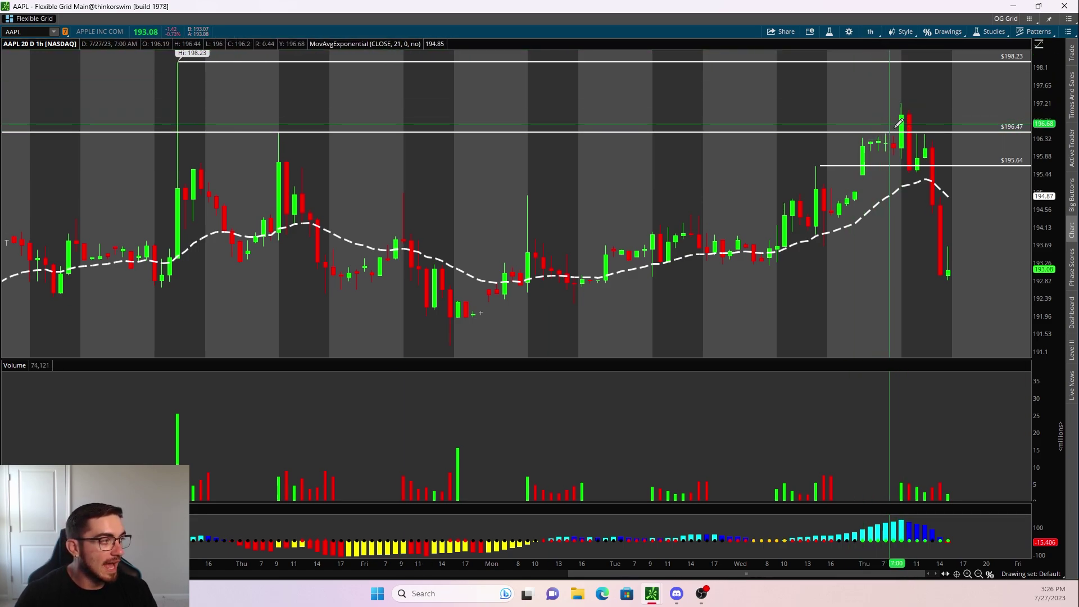
Check AAPL on 1 D : 1m (9:10–10:50), then return to 5 D : 5m zoomed on 8:15–10:35
click(871, 34)
click(869, 105)
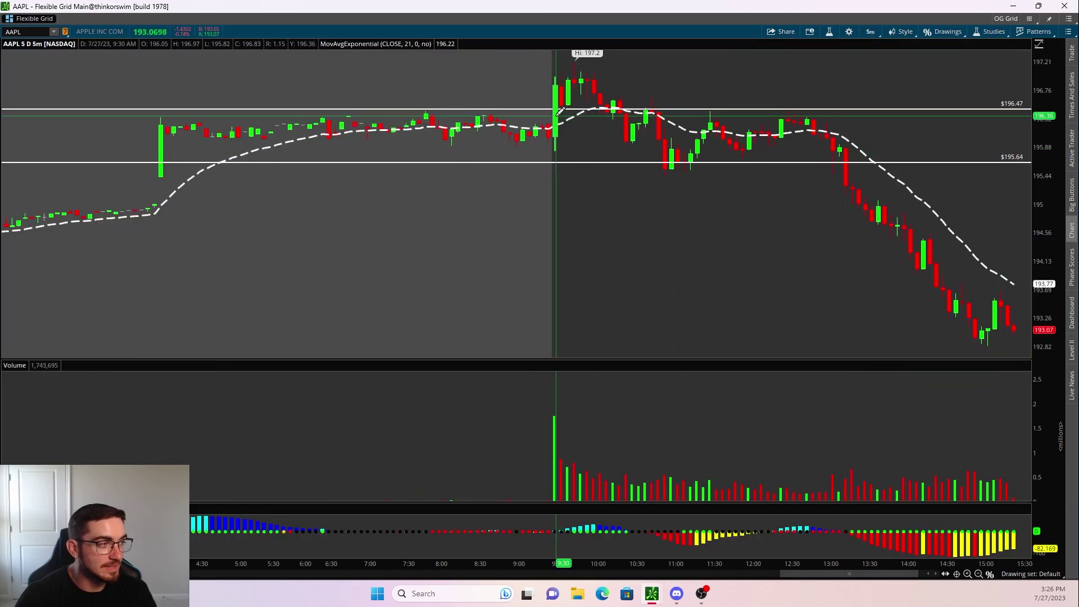
click(871, 33)
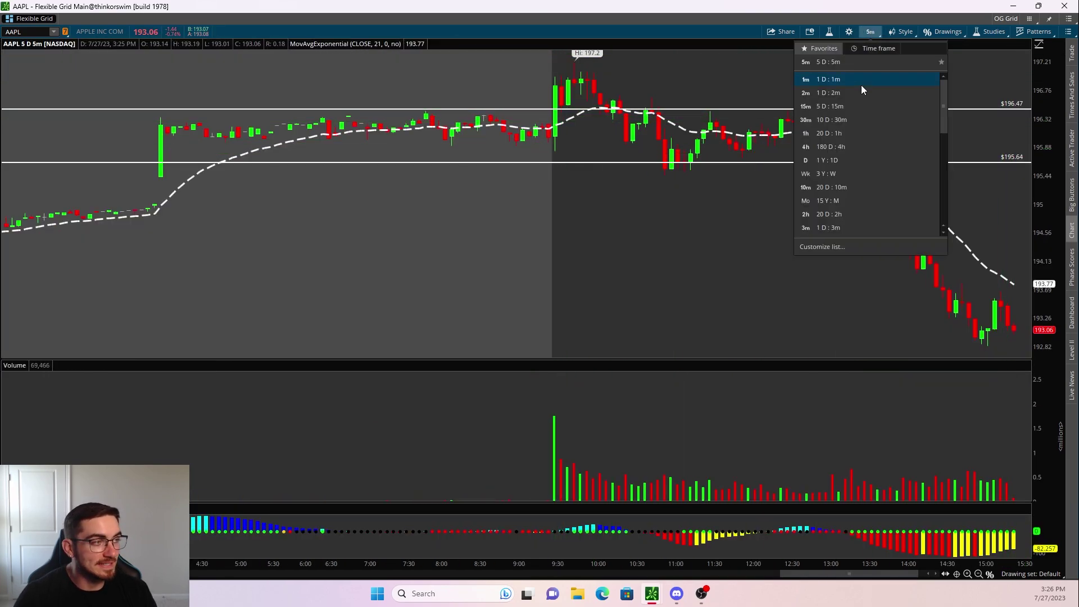
click(853, 85)
drag(707, 118, 794, 117)
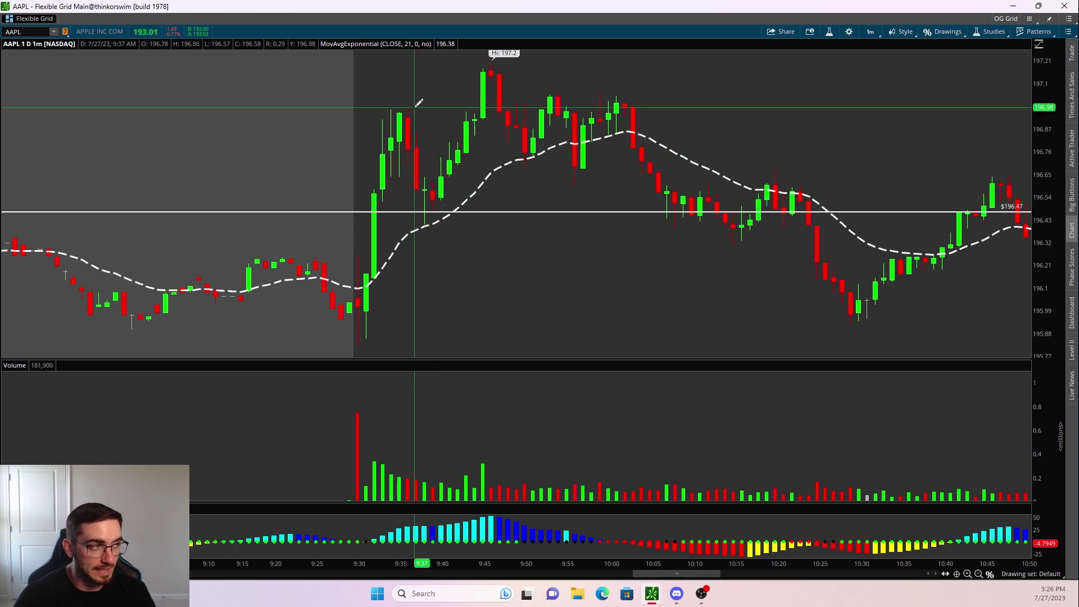
key(5)
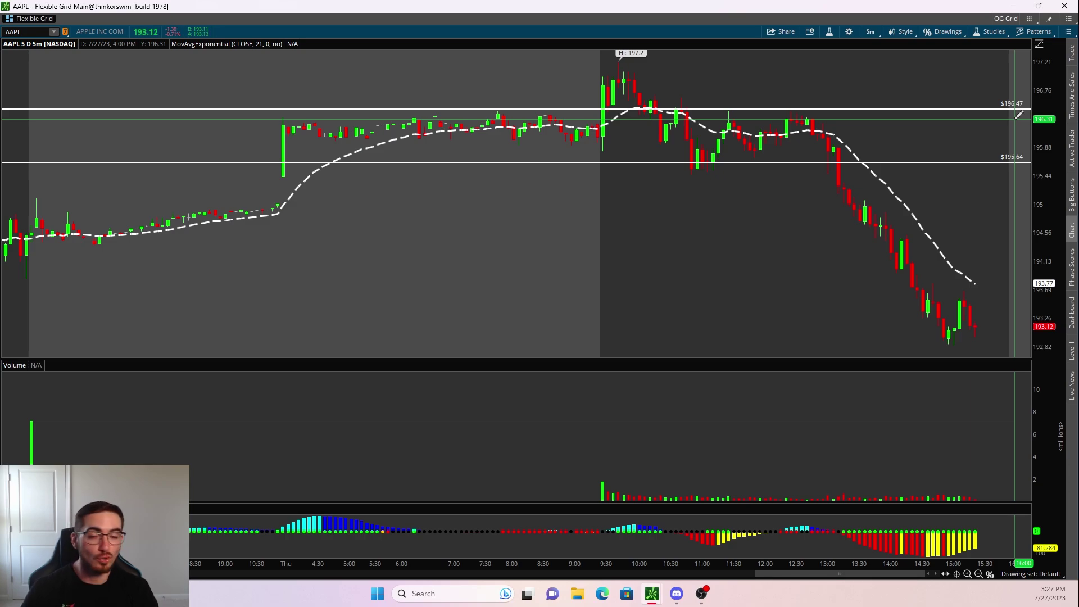
drag(522, 113, 682, 103)
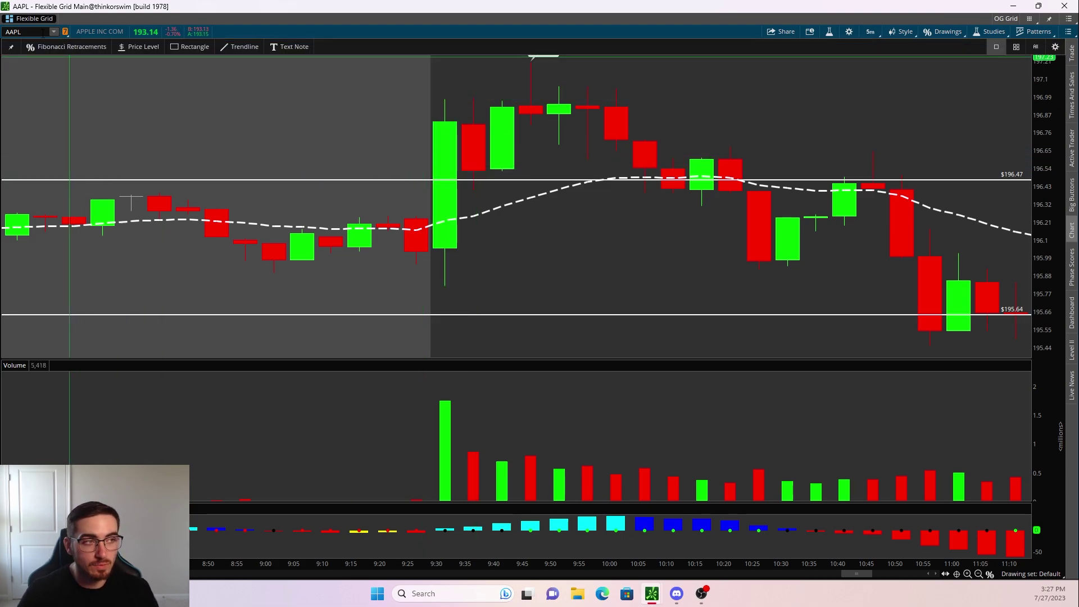
Load UPST on the 20 D : 1h timeframe and clear its existing drawing set
text(UPST)
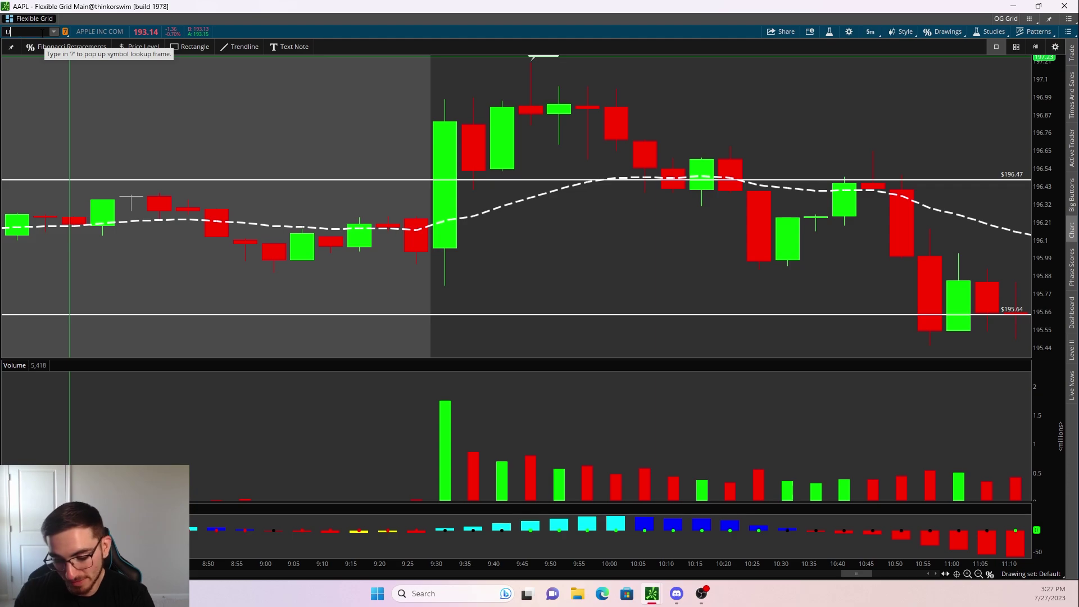
key(Return)
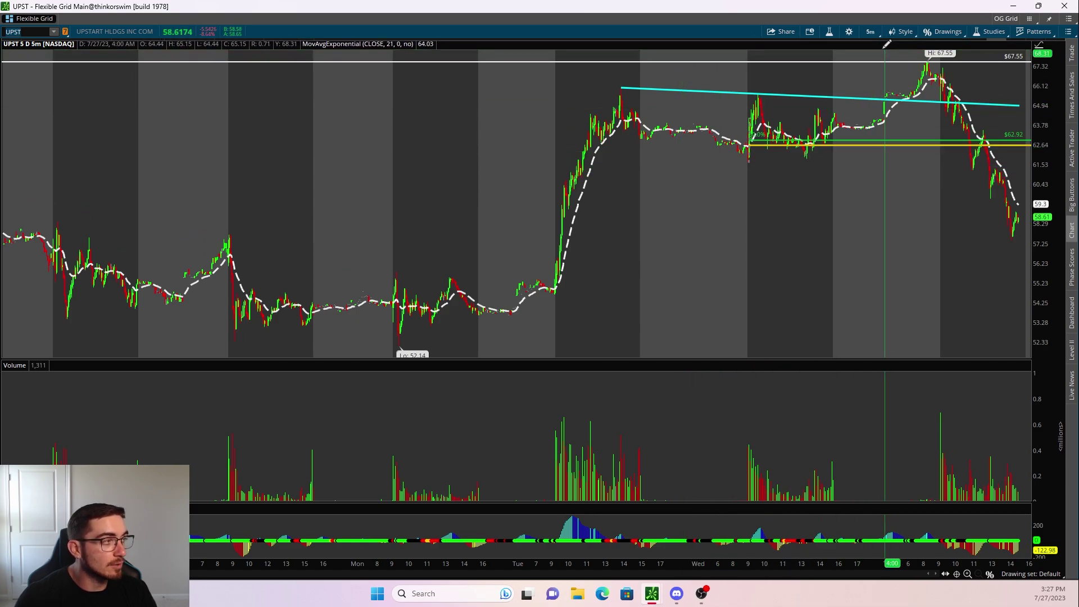
click(870, 32)
click(838, 137)
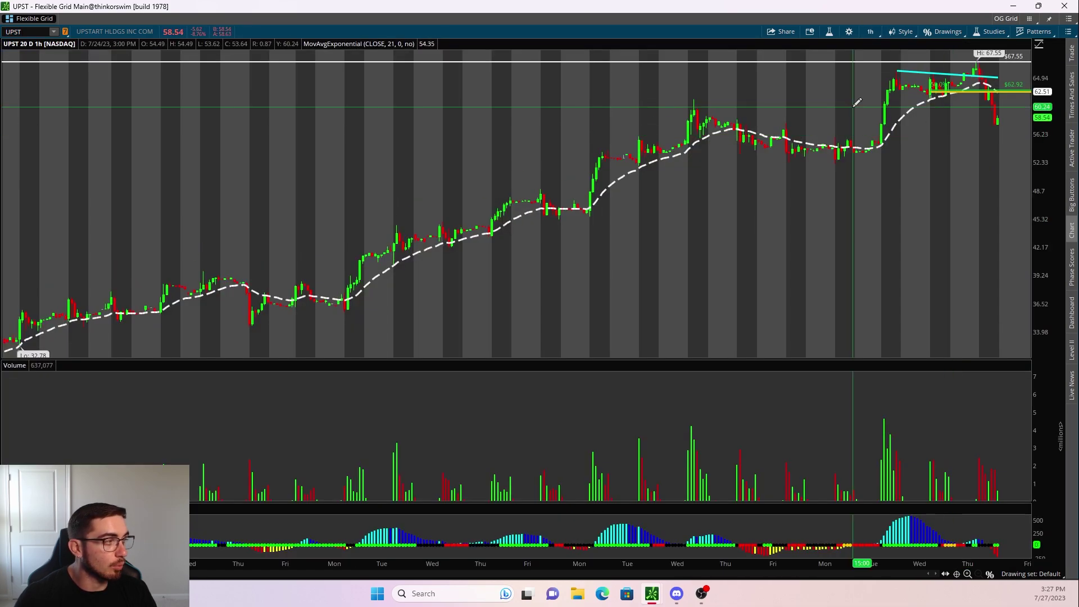
right_click(737, 93)
click(773, 198)
click(572, 50)
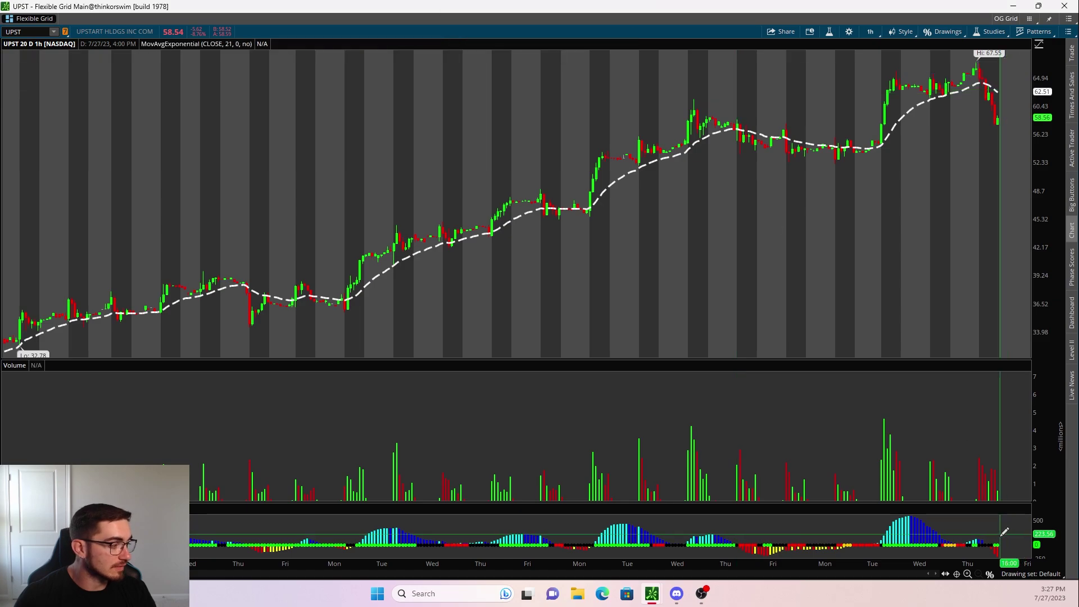
Add a horizontal price level line at $61.50
click(1016, 387)
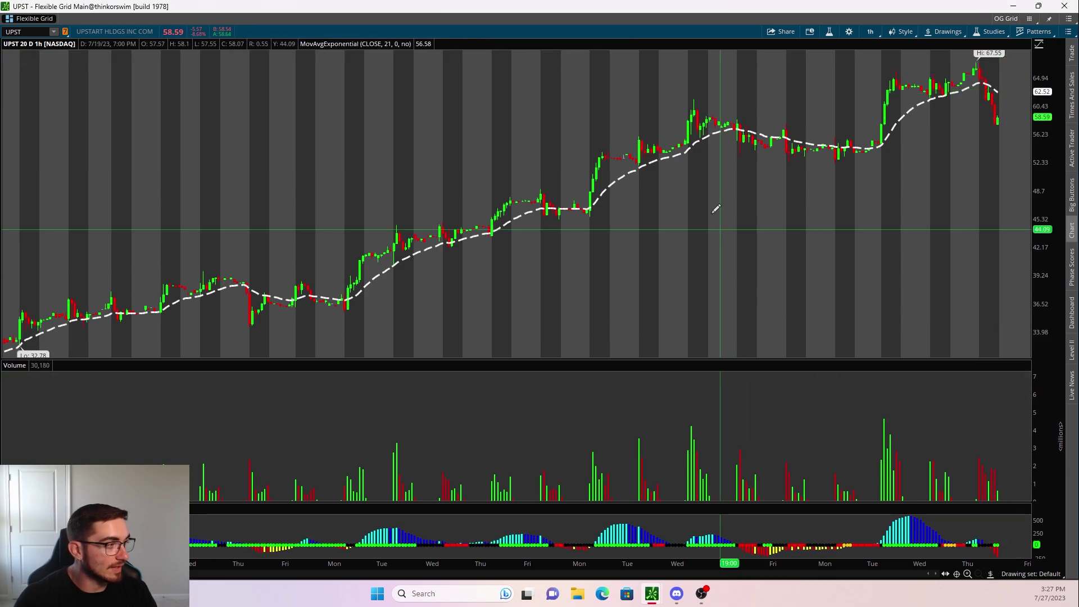
click(694, 98)
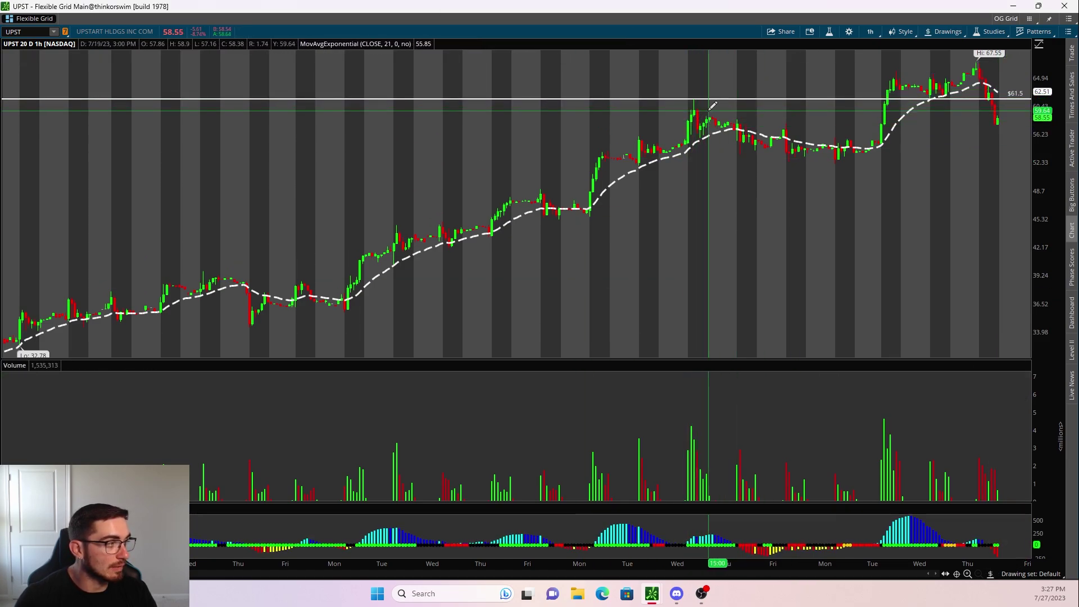
scroll(794, 109, up, 3)
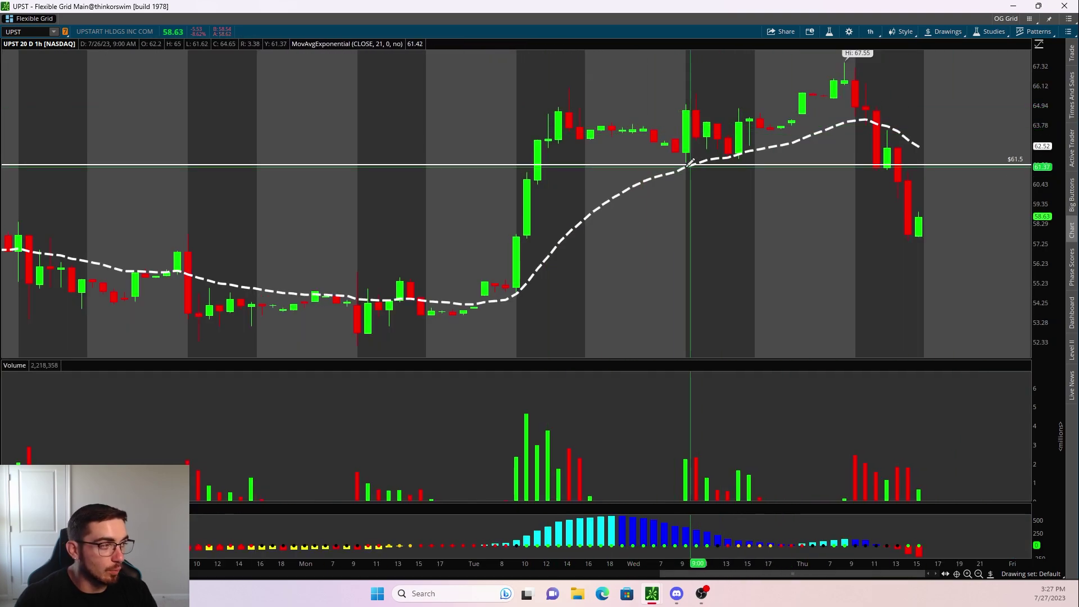
Set UPST's chart timeframe to 1 D : 1m from the toolbar time-frame list
click(869, 33)
click(837, 79)
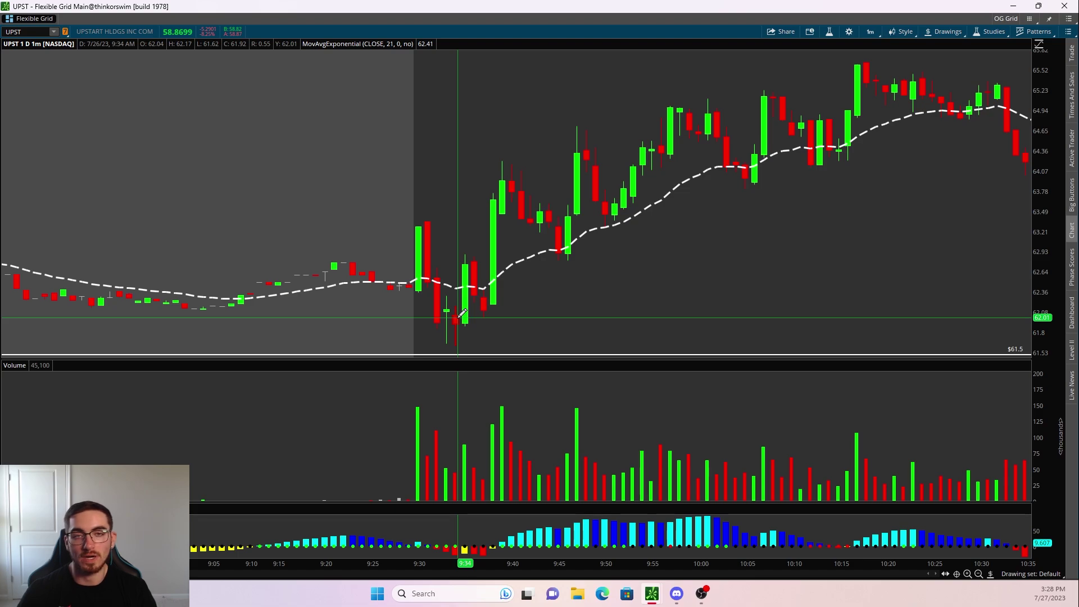
Change UPST's 1-day chart aggregation from 1m to 2m candles with the 2 hotkey
key(2)
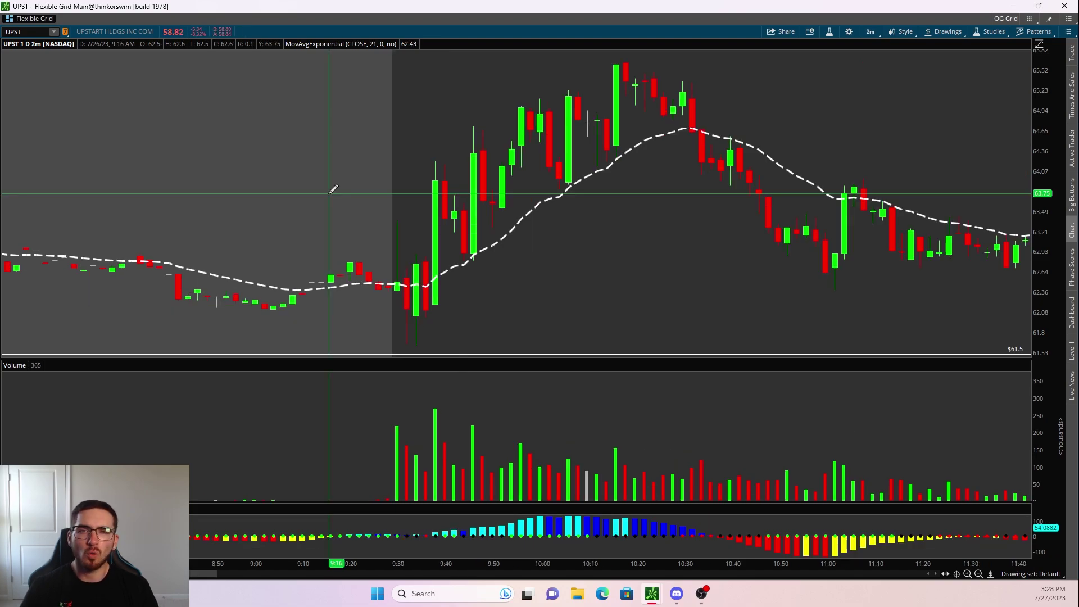